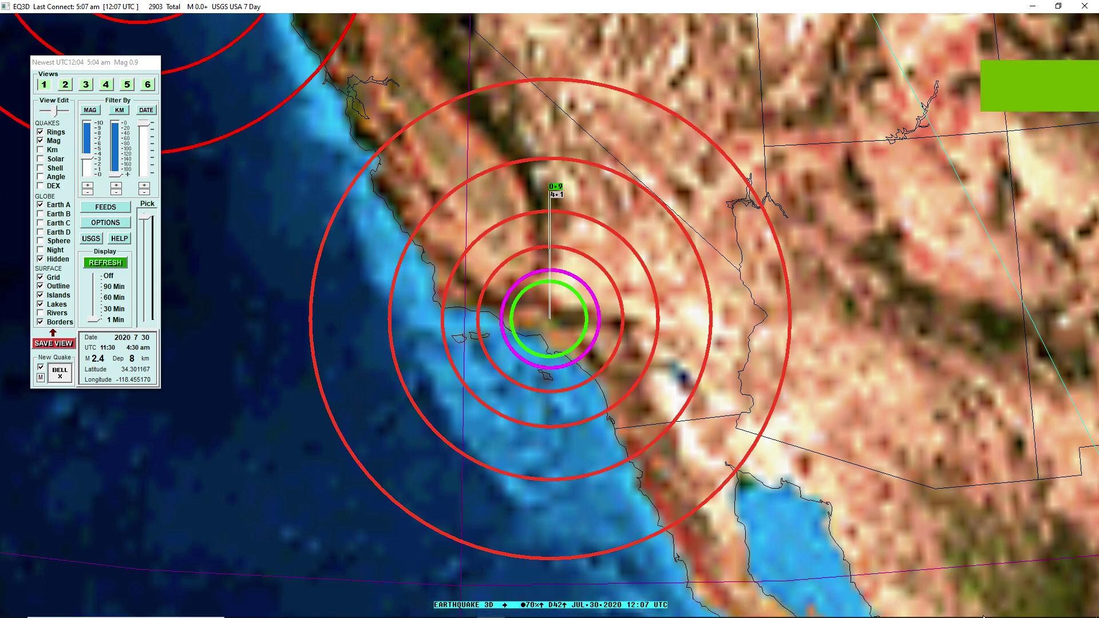
Let EQ3D load the USGS earthquake feed and bring up a new Chrome tab.
{"action": "mouse_move", "coordinate": [998, 613]}
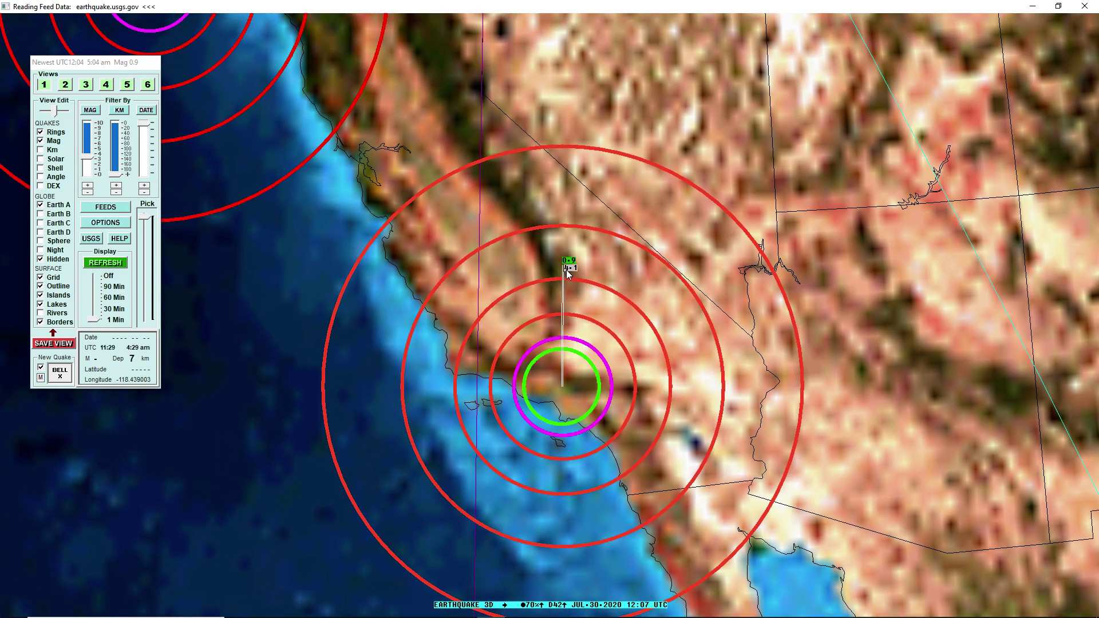
Open the USGS event page for the M 4.2 quake 2km N of Pacoima and close the extra tab.
{"action": "left_click", "coordinate": [568, 273]}
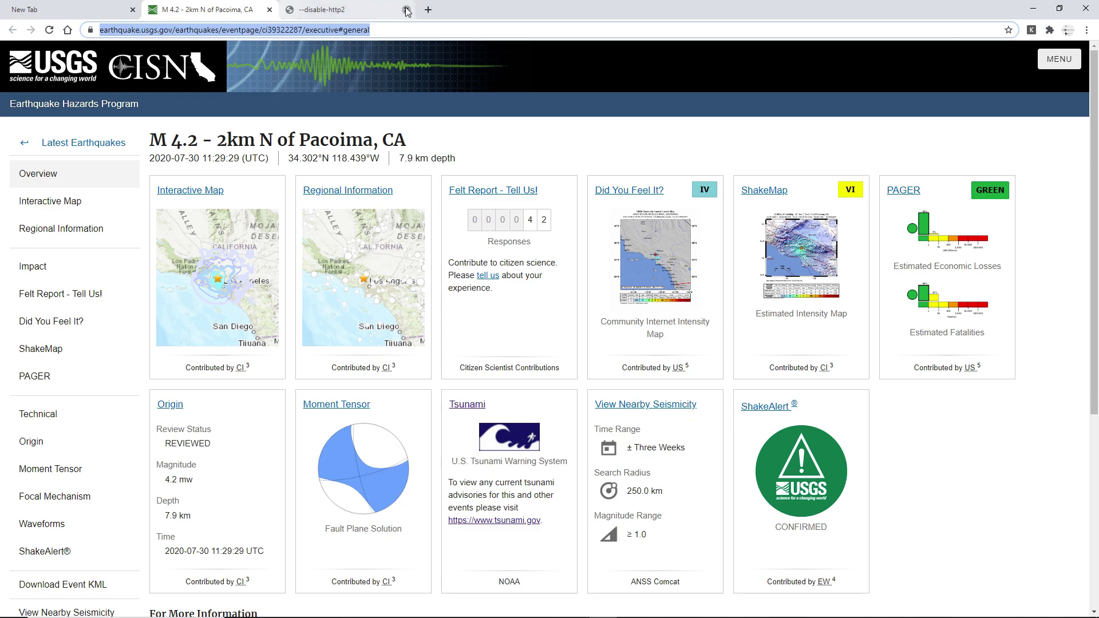
{"action": "left_click", "coordinate": [407, 9]}
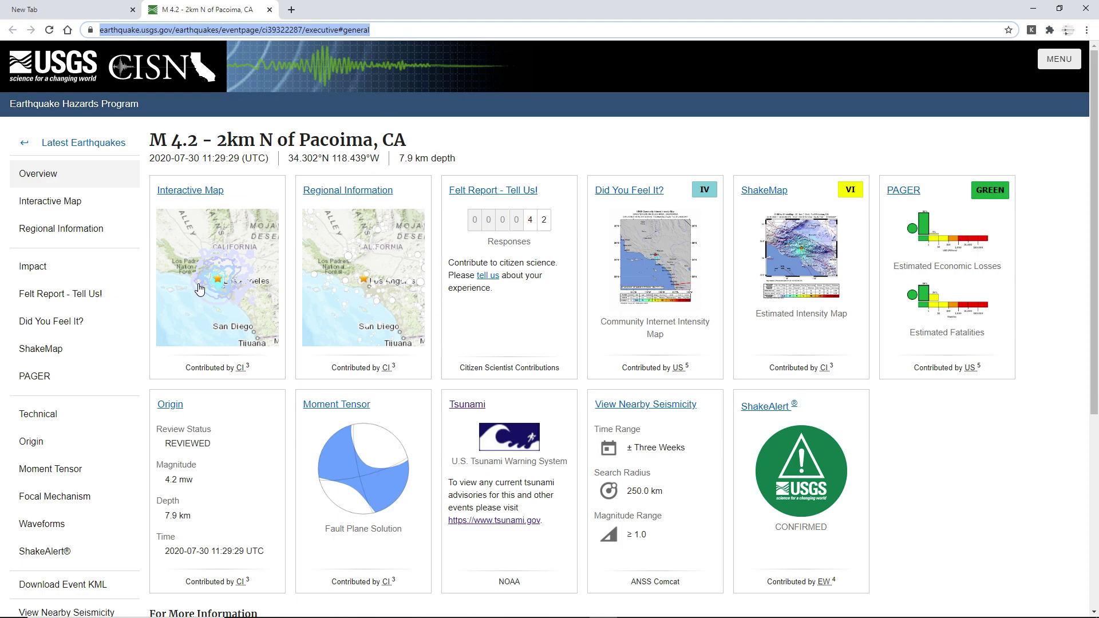
Check the inner MMI contour's shaking intensity on the interactive map, then return to the event overview.
{"action": "left_click", "coordinate": [217, 278]}
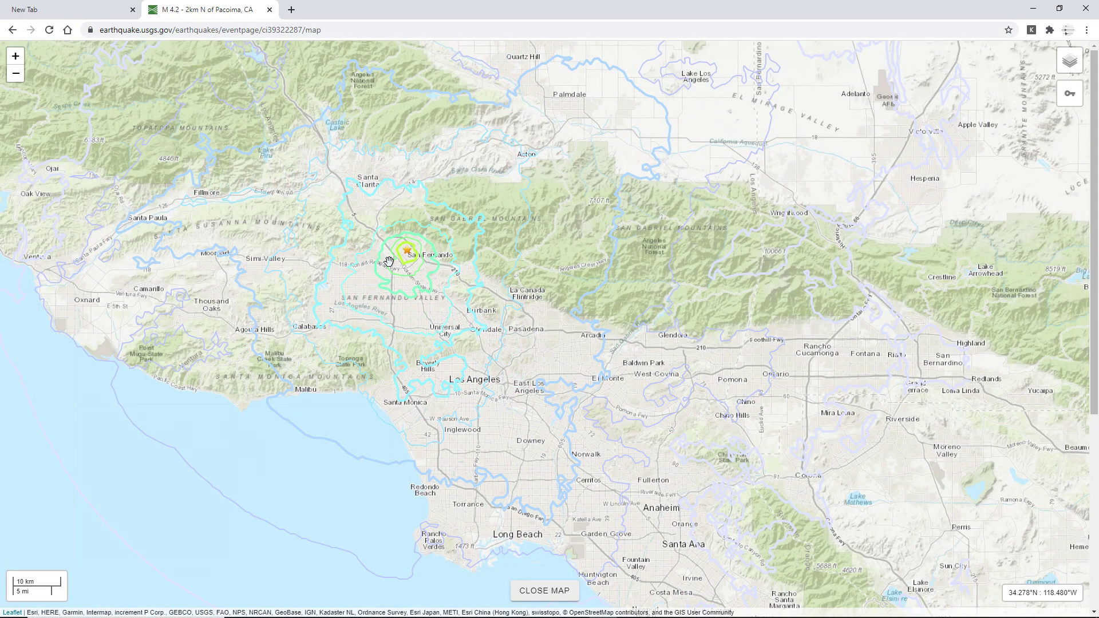
{"action": "scroll", "coordinate": [389, 261], "scroll_direction": "up", "scroll_amount": 2}
{"action": "left_click", "coordinate": [476, 266]}
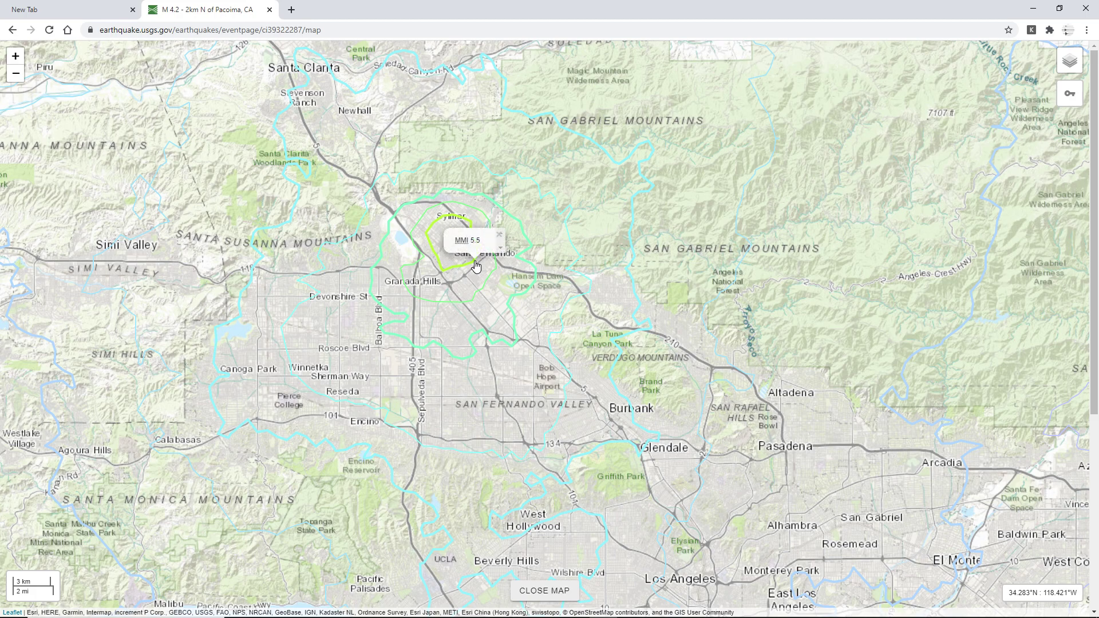
{"action": "left_click", "coordinate": [14, 30]}
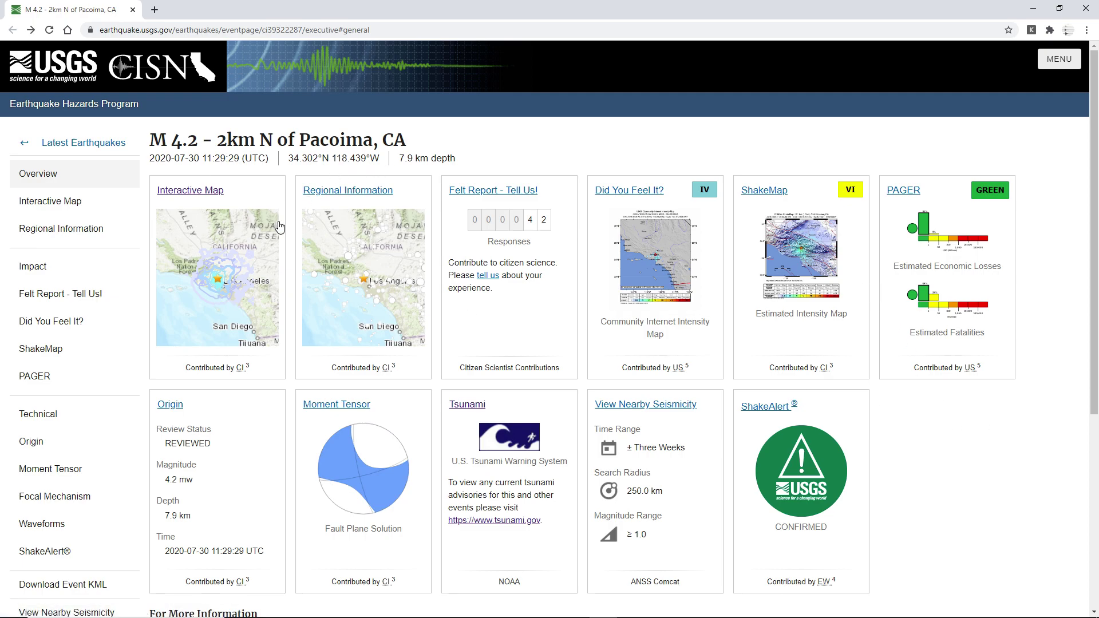
Copy the coordinates 34.302°N 118.439°W, search them in Google Earth Pro, and select the QFaults layer.
{"action": "left_click_drag", "start_coordinate": [380, 158], "coordinate": [257, 159]}
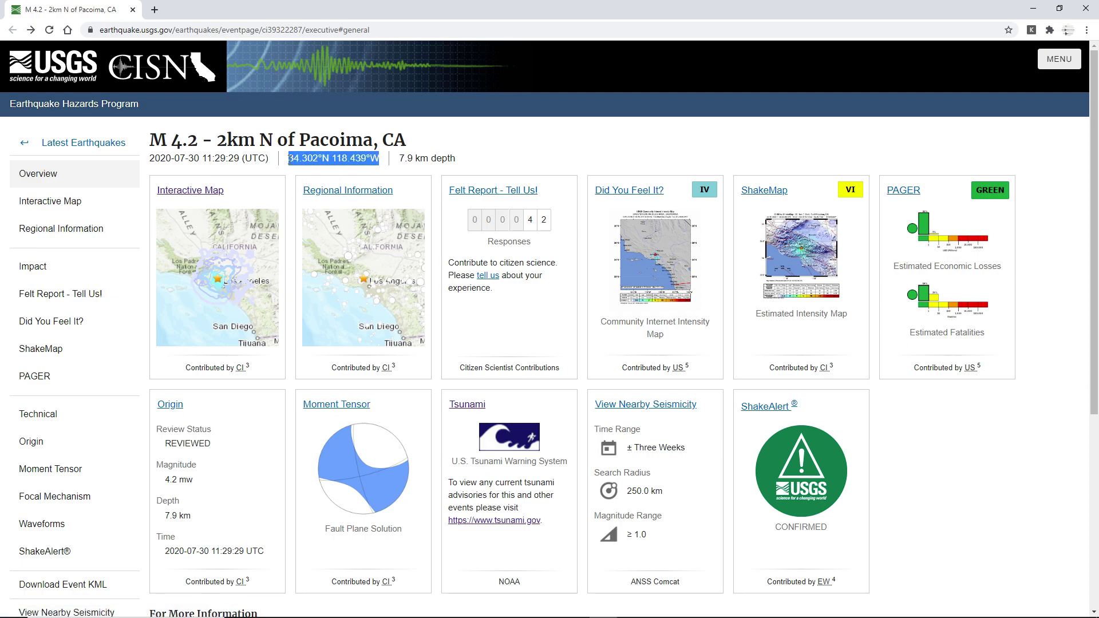
{"action": "right_click", "coordinate": [371, 170]}
{"action": "left_click", "coordinate": [395, 168]}
{"action": "left_click", "coordinate": [493, 140]}
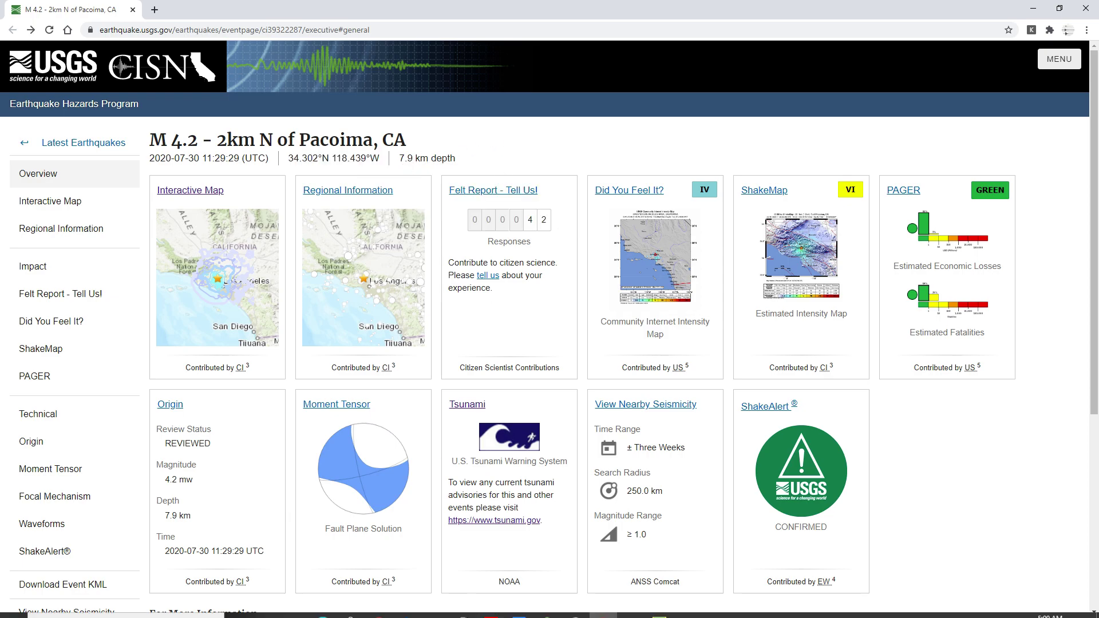
{"action": "left_click", "coordinate": [576, 607]}
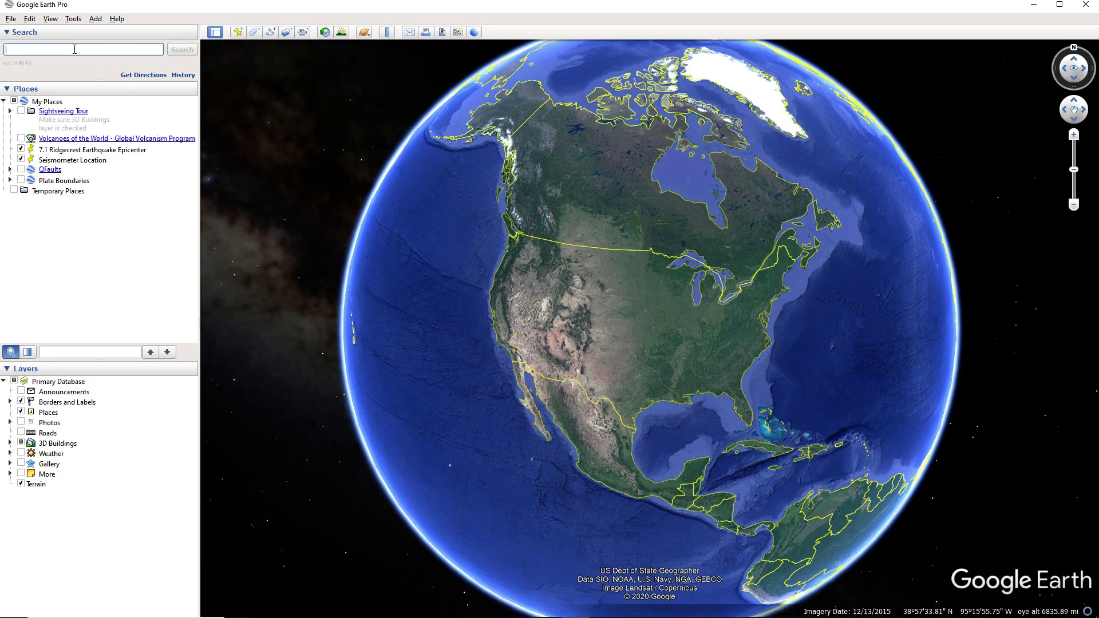
{"action": "key", "text": "Return"}
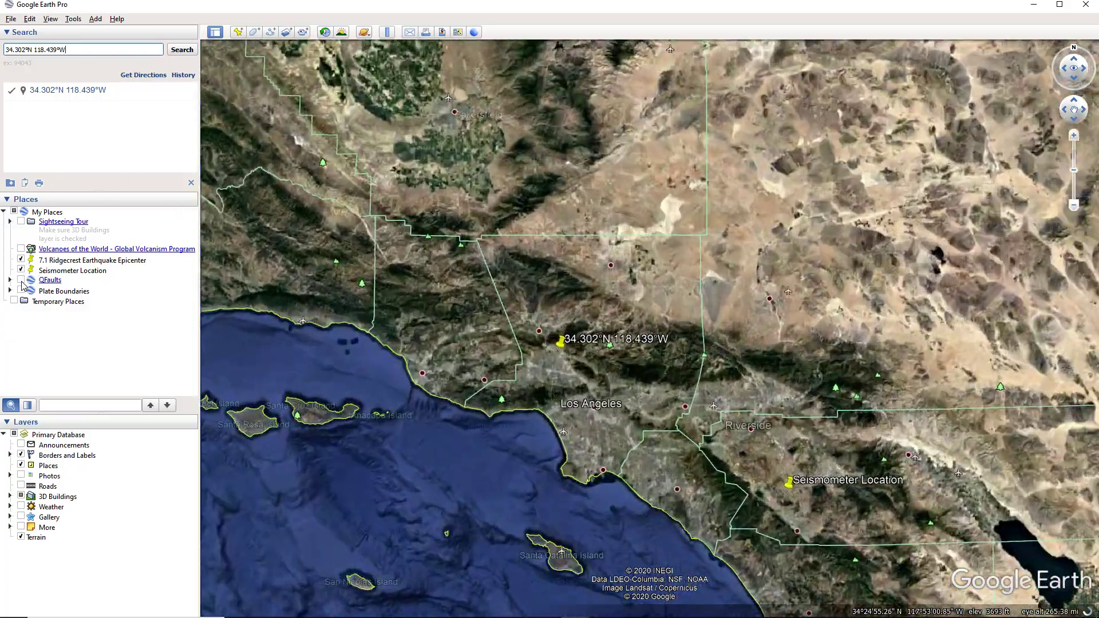
{"action": "left_click", "coordinate": [22, 280]}
Show the QFaults fault lines and read the San Gabriel fault zone details.
{"action": "left_click", "coordinate": [21, 280]}
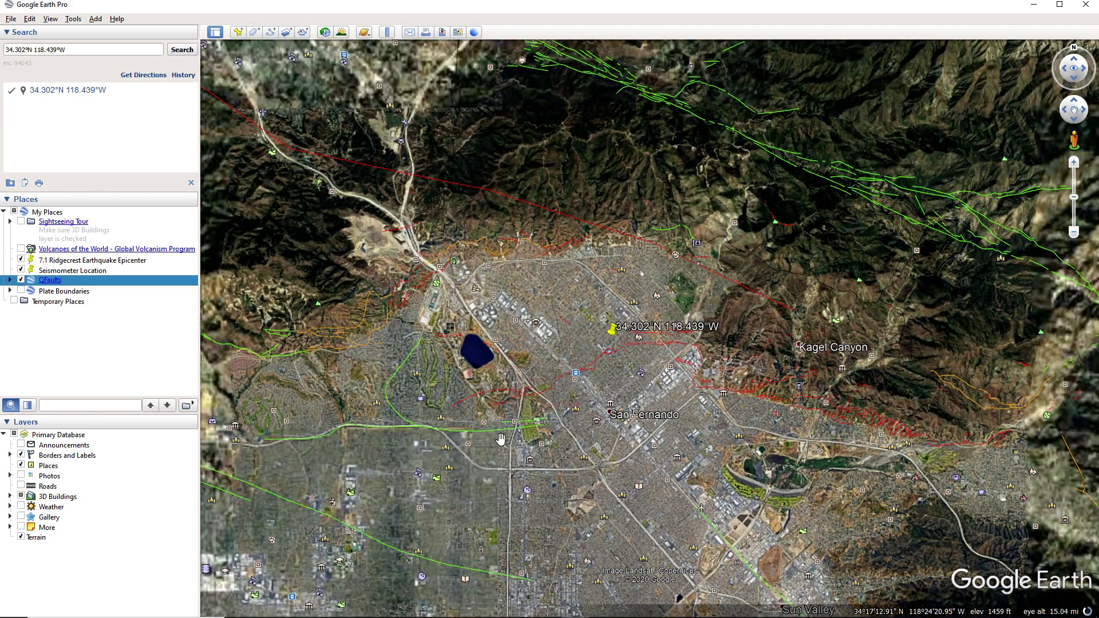
{"action": "left_click_drag", "start_coordinate": [549, 428], "coordinate": [523, 460]}
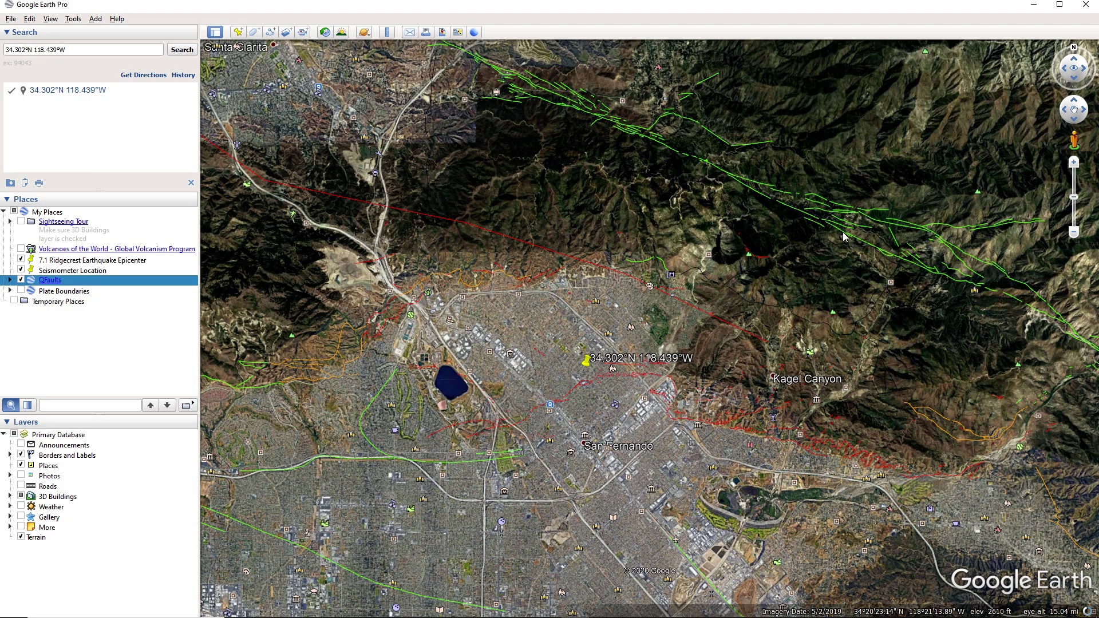
{"action": "left_click", "coordinate": [844, 237]}
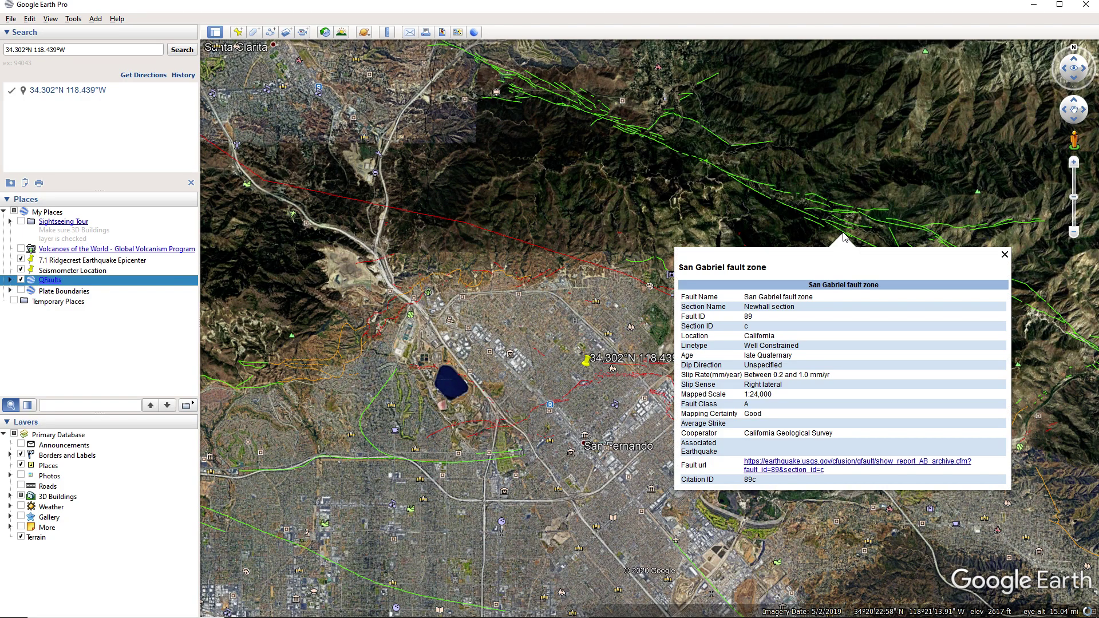
{"action": "left_click", "coordinate": [1005, 254]}
Identify the Sierra Madre fault zone, San Fernando section, near the epicentre, then hide QFaults.
{"action": "left_click_drag", "start_coordinate": [700, 413], "coordinate": [699, 399]}
{"action": "scroll", "coordinate": [700, 399], "scroll_direction": "up", "scroll_amount": 3}
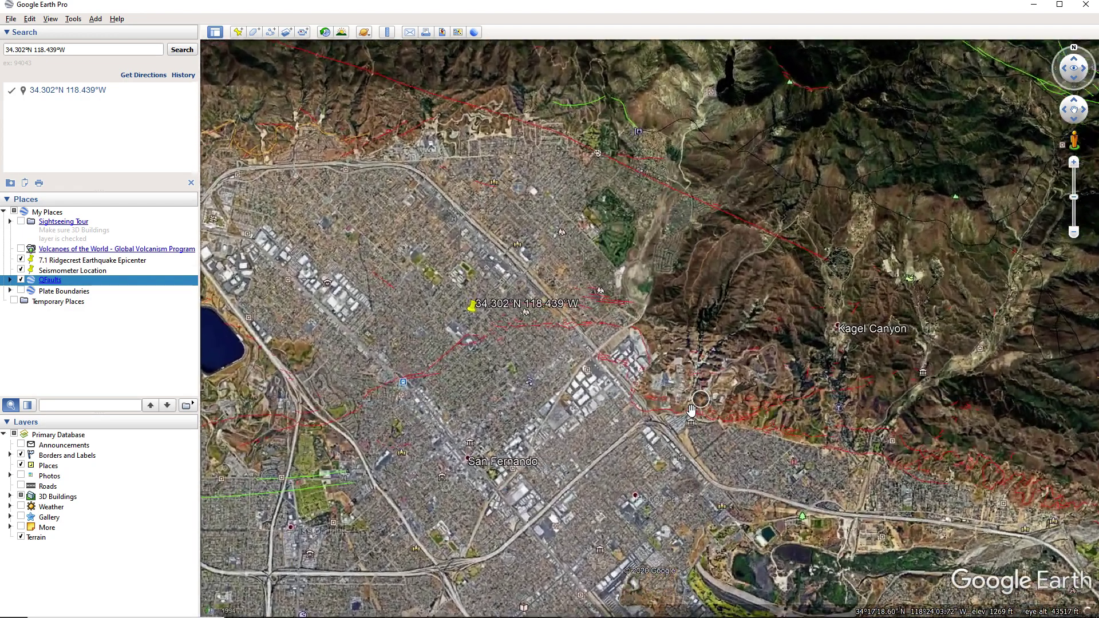
{"action": "left_click", "coordinate": [580, 306]}
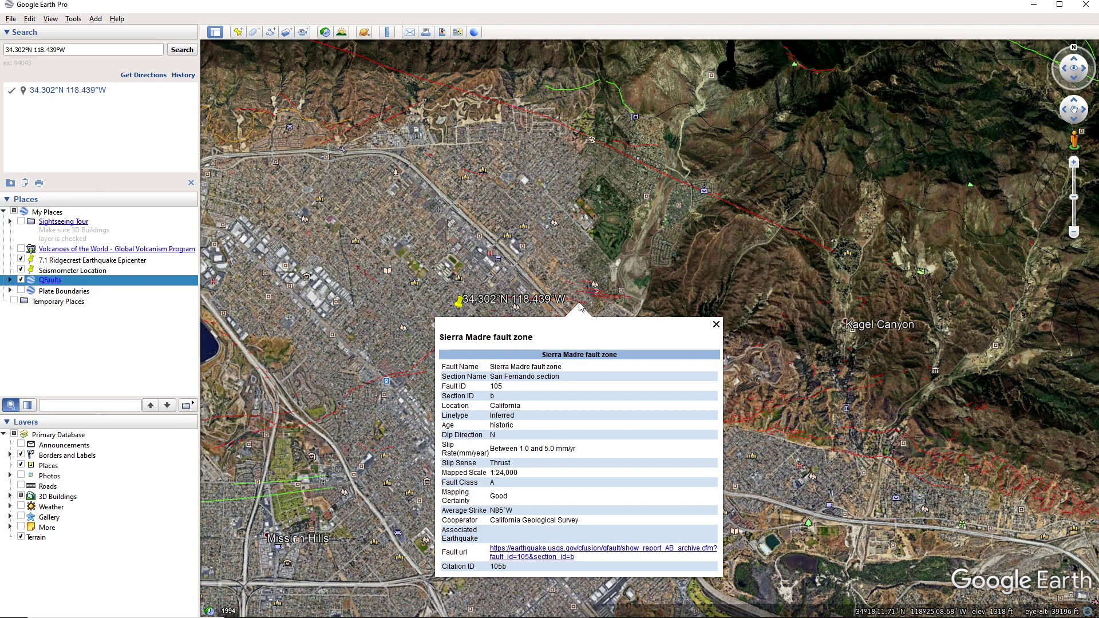
{"action": "left_click", "coordinate": [22, 280]}
{"action": "scroll", "coordinate": [578, 313], "scroll_direction": "down", "scroll_amount": 3}
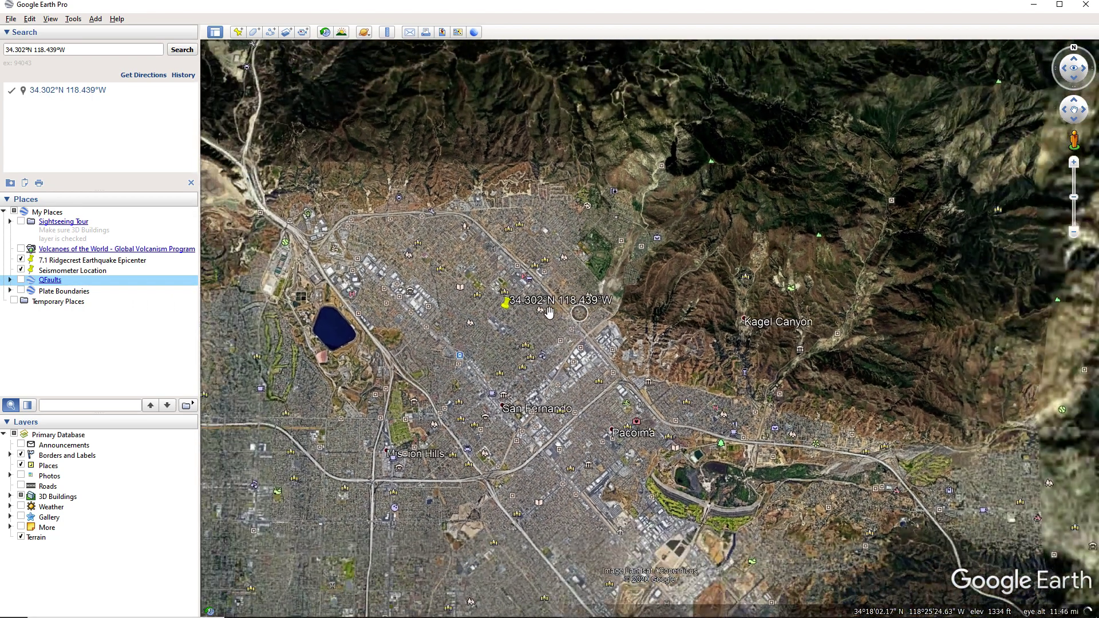
{"action": "left_click", "coordinate": [387, 32]}
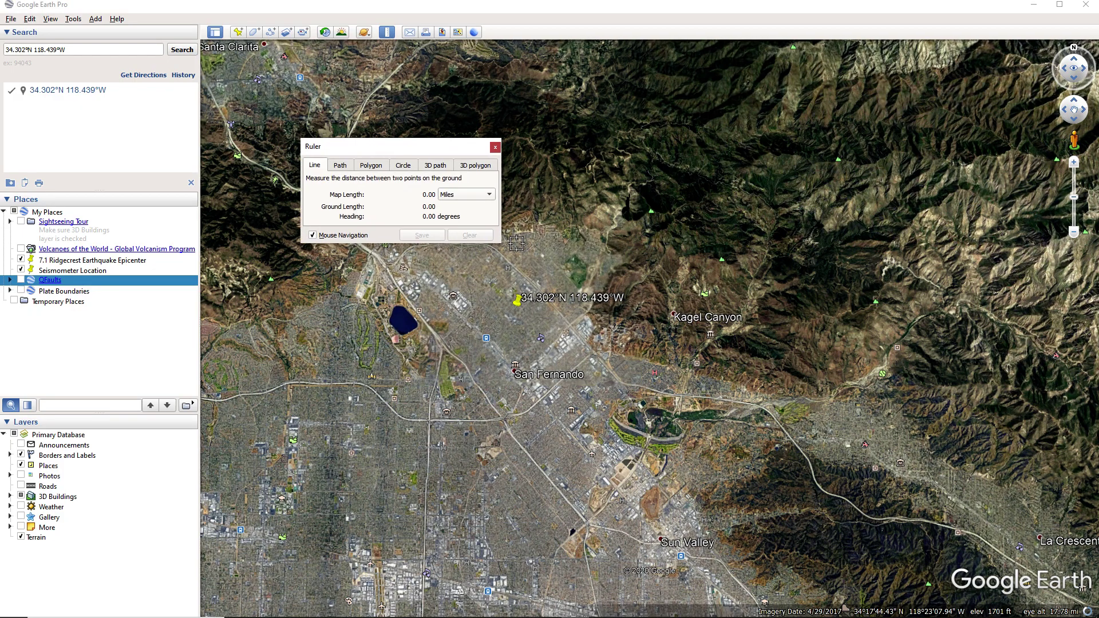
Measure the 83.18-mile distance from the epicentre placemark to the Seismometer Location.
{"action": "left_click", "coordinate": [515, 310]}
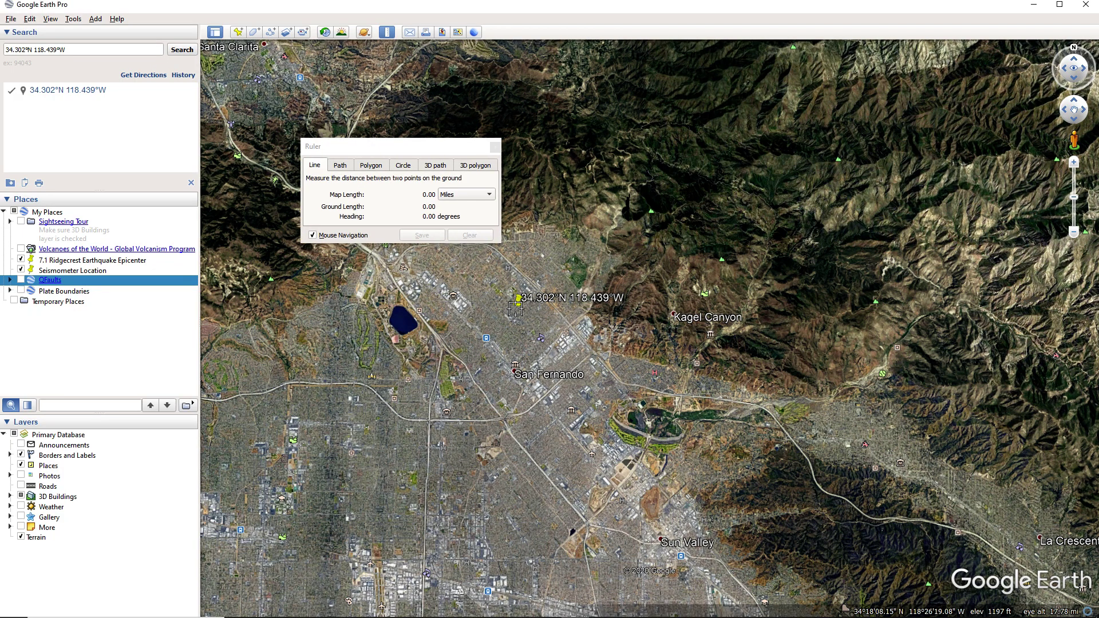
{"action": "scroll", "coordinate": [922, 426], "scroll_direction": "down", "scroll_amount": 5}
{"action": "key", "text": "Right"}
{"action": "key", "text": "Down"}
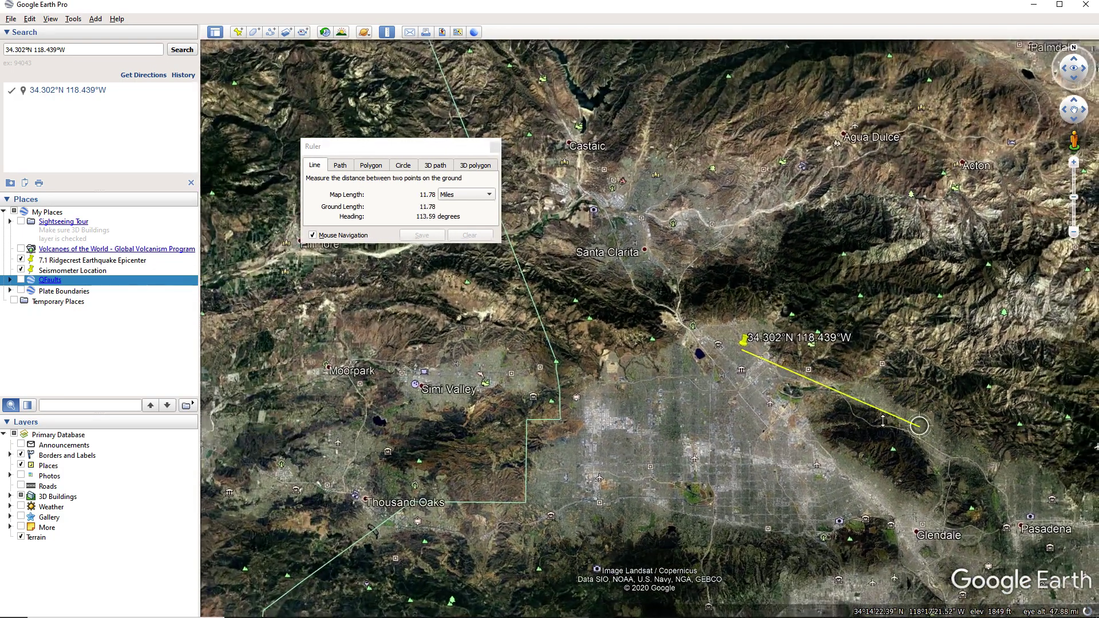
{"action": "key", "text": "Right"}
{"action": "key", "text": "Down"}
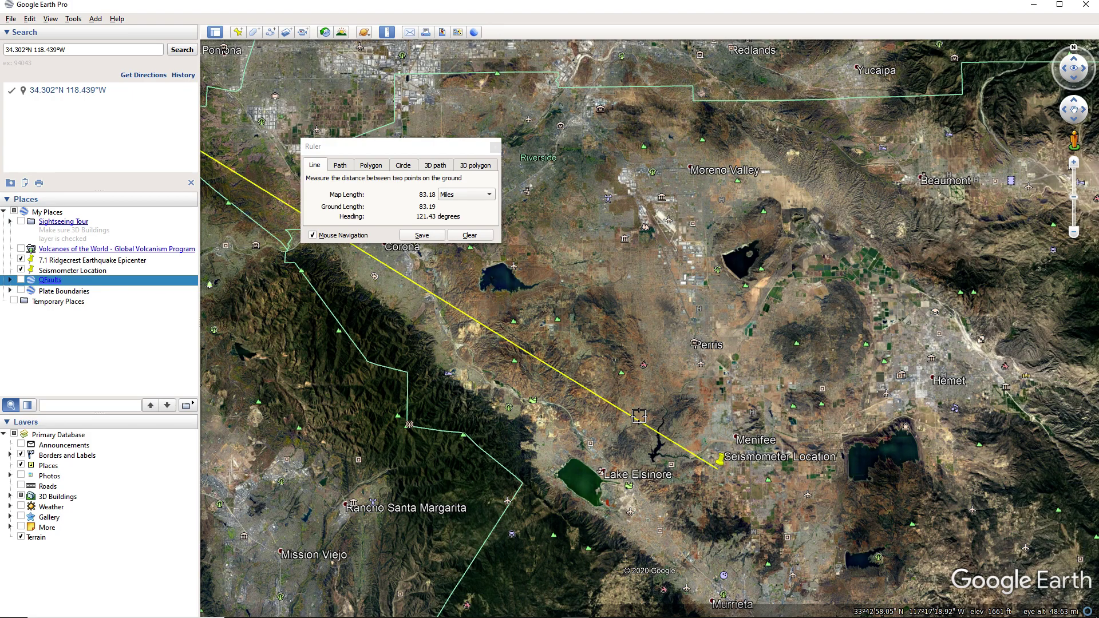
Clear the measurement line and zoom out over southern California.
{"action": "left_click", "coordinate": [385, 37]}
{"action": "scroll", "coordinate": [531, 308], "scroll_direction": "down", "scroll_amount": 4}
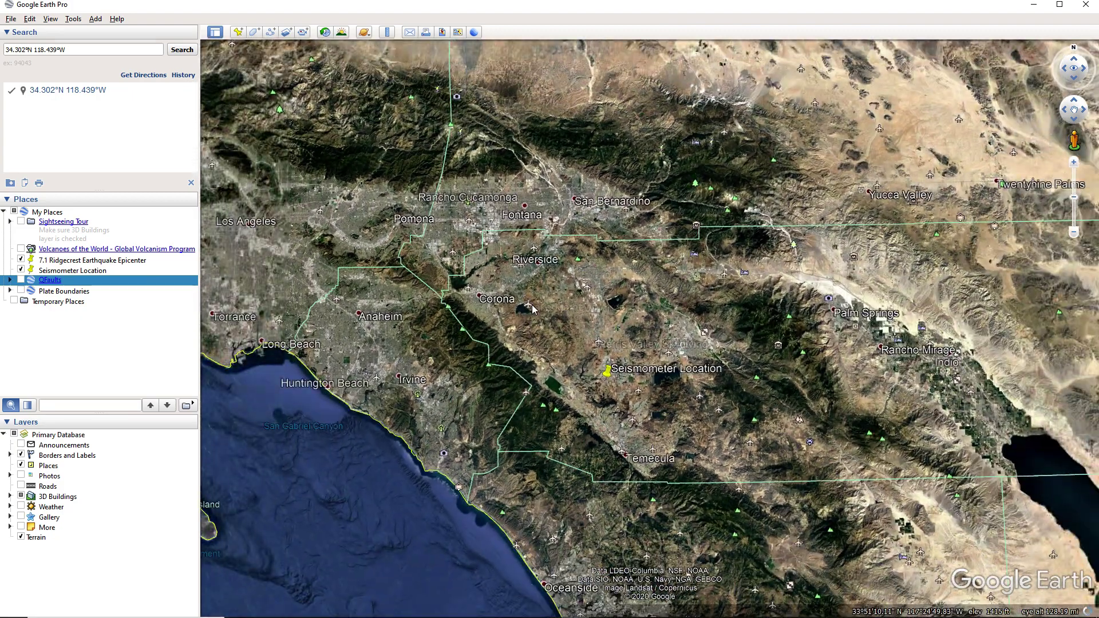
{"action": "scroll", "coordinate": [531, 309], "scroll_direction": "up", "scroll_amount": 1}
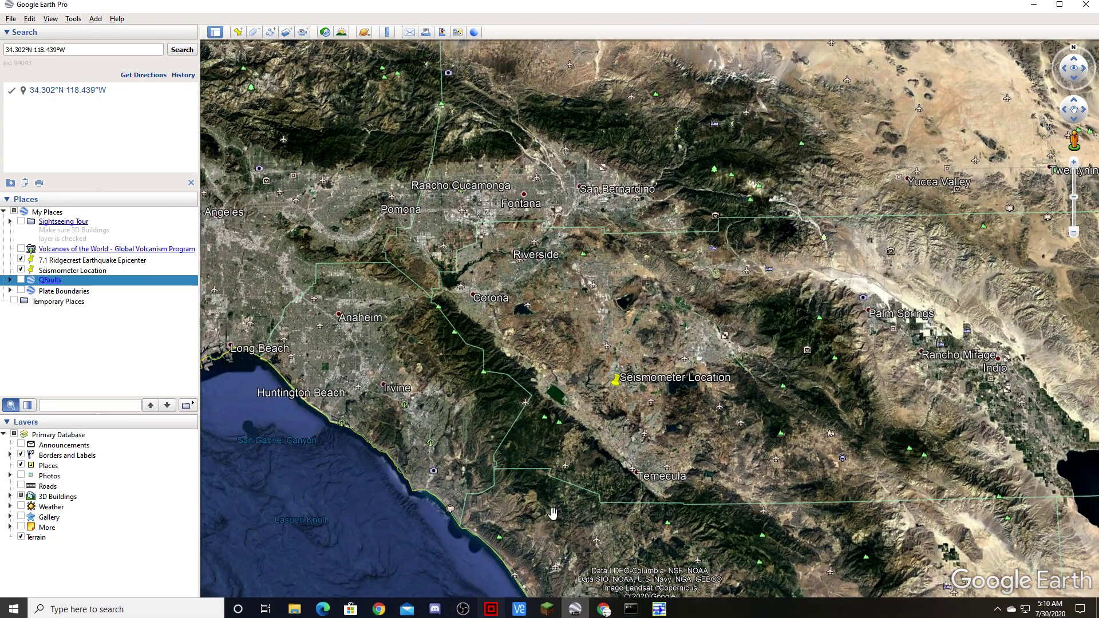
{"action": "left_click", "coordinate": [521, 609]}
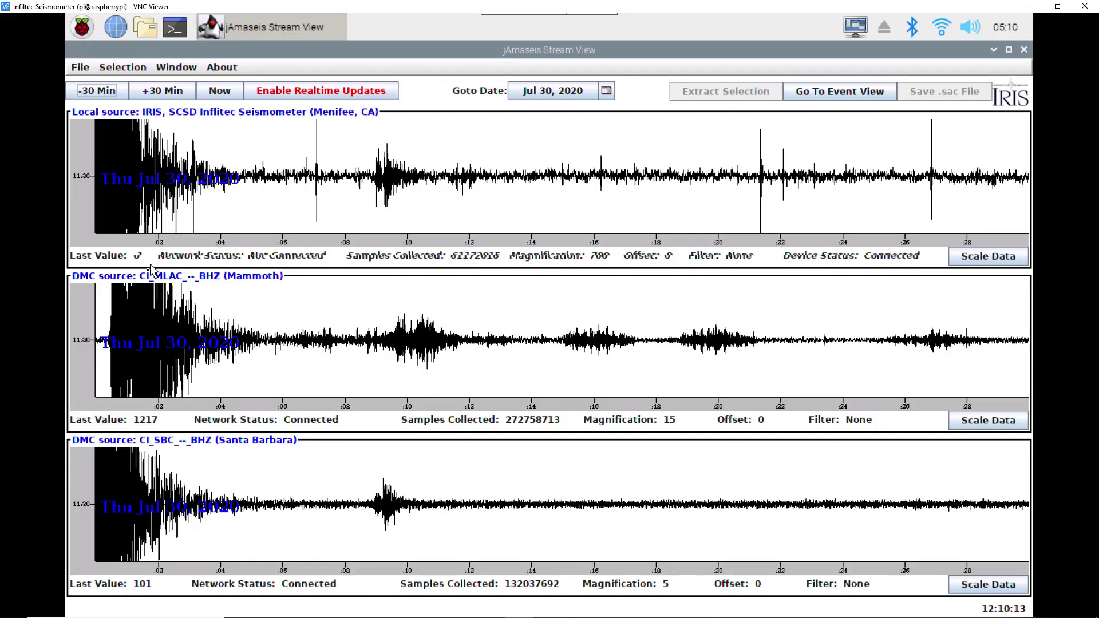
Step the jAmaseis seismograms back 30 minutes, then forward to the live 12:00 Jul 30, 2020 data.
{"action": "left_click", "coordinate": [96, 91]}
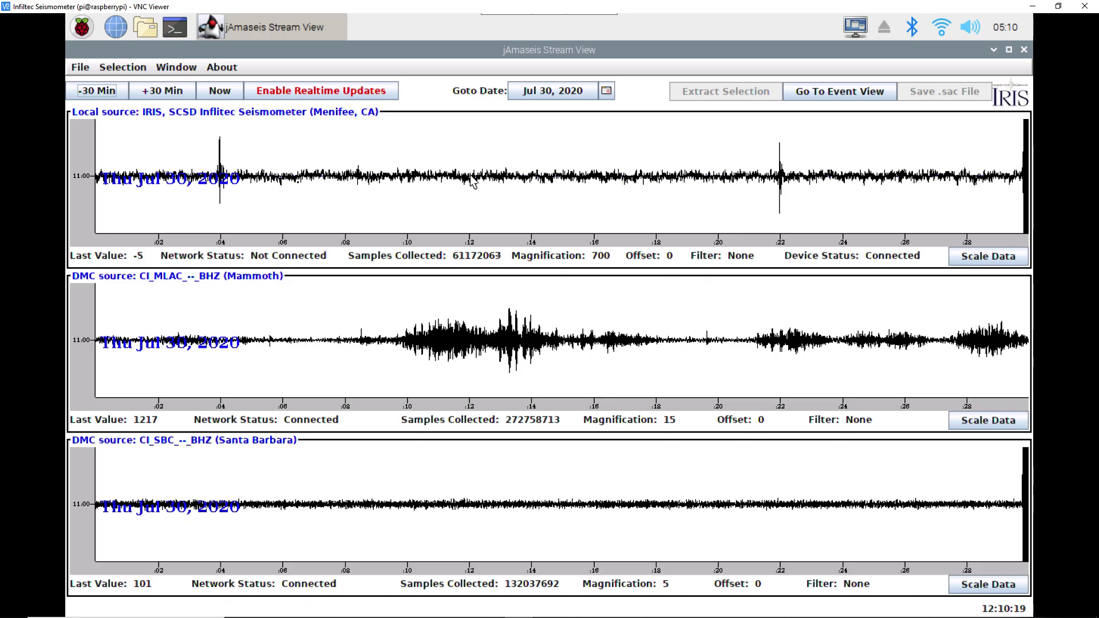
{"action": "left_click", "coordinate": [158, 89]}
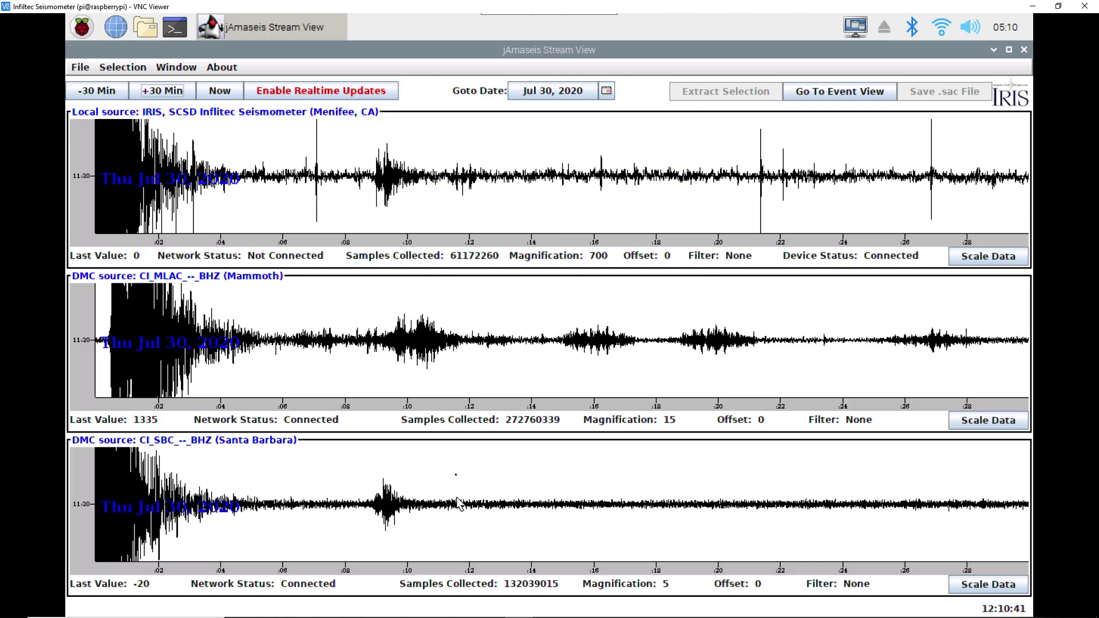
{"action": "left_click", "coordinate": [170, 92]}
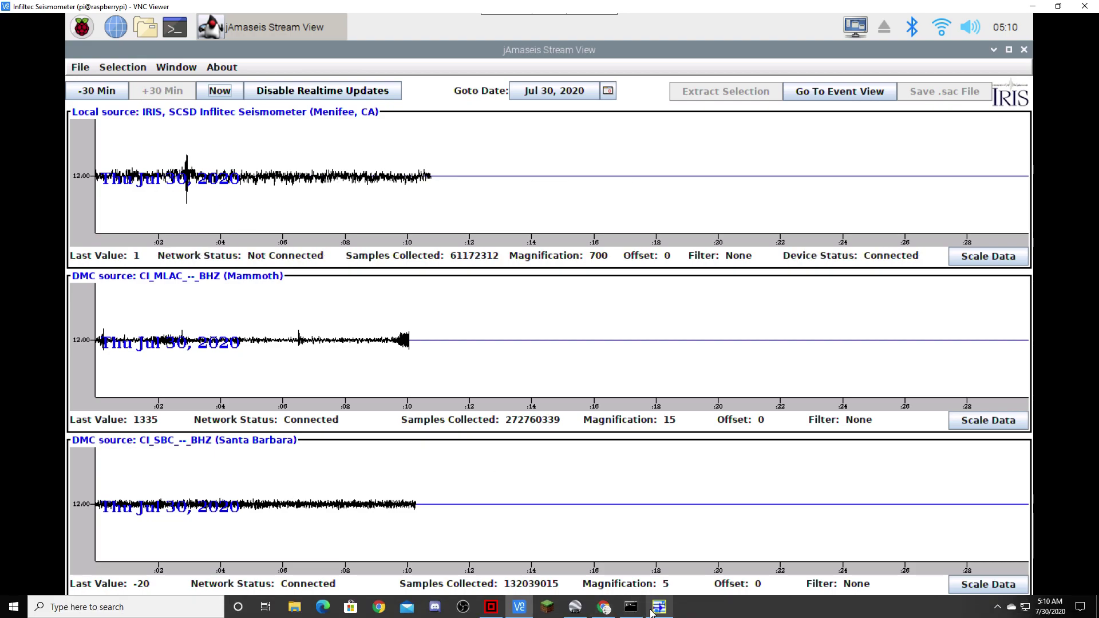
{"action": "left_click", "coordinate": [657, 612]}
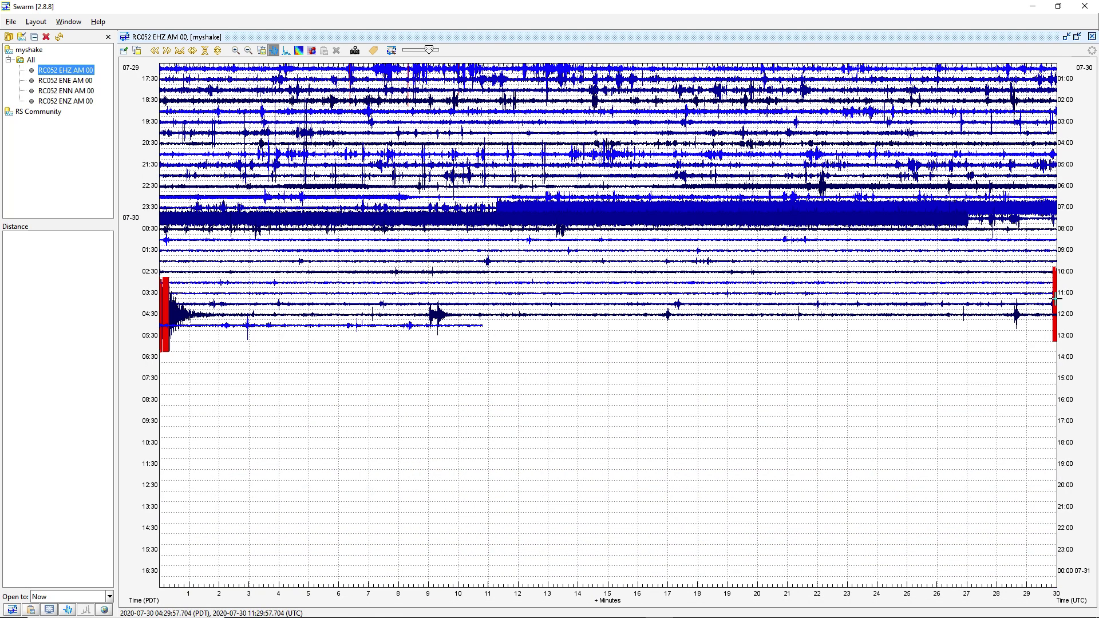
Open an 11:29:28–11:30:26 close-up waveform of the quake from the RC052 EHZ 04:30 helicorder row.
{"action": "left_click", "coordinate": [1056, 303]}
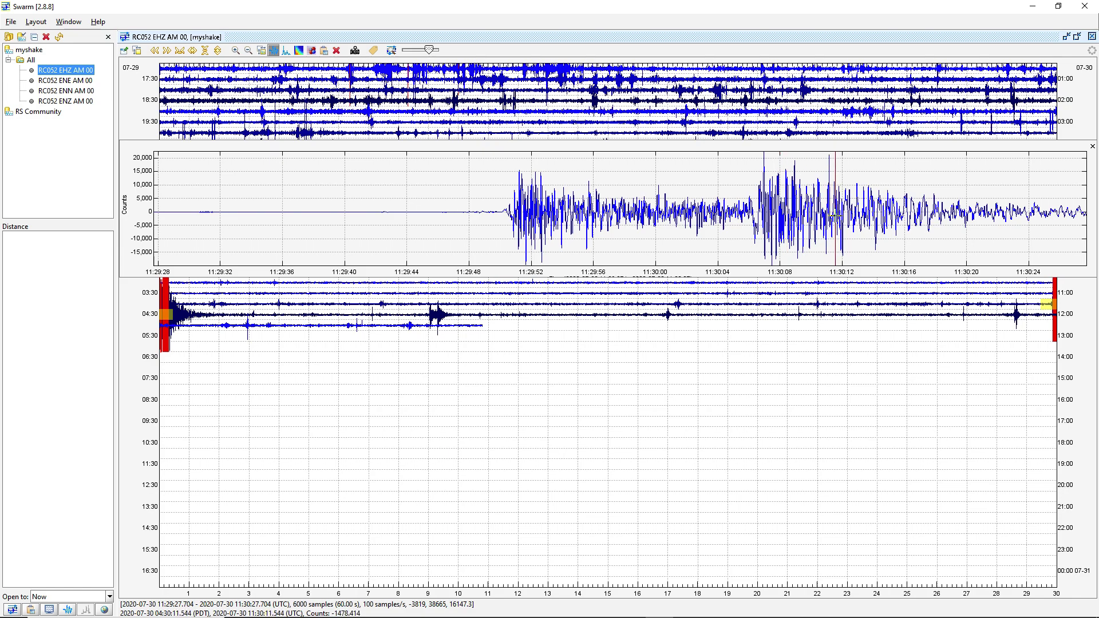
Switch the quake close-up to a power spectrum, then to a spectrogram.
{"action": "key", "text": "s"}
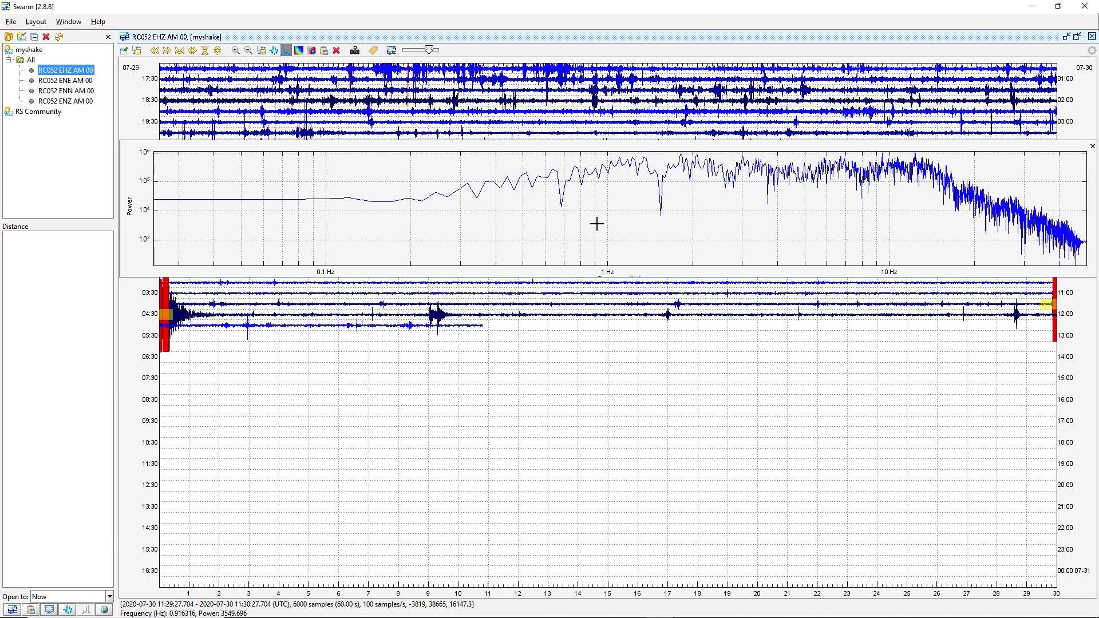
{"action": "key", "text": "g"}
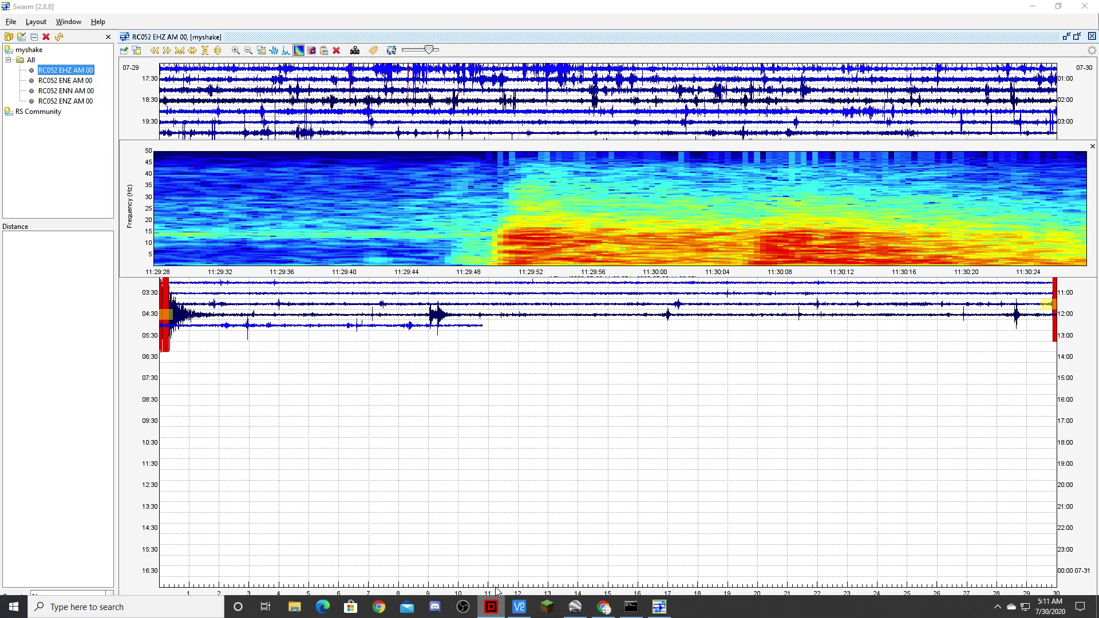
{"action": "right_click", "coordinate": [491, 607]}
Close Earthquake3D+, minimize swarm_console, and shift the spectrogram window to 11:29:40–11:30:36.
{"action": "left_click", "coordinate": [495, 590]}
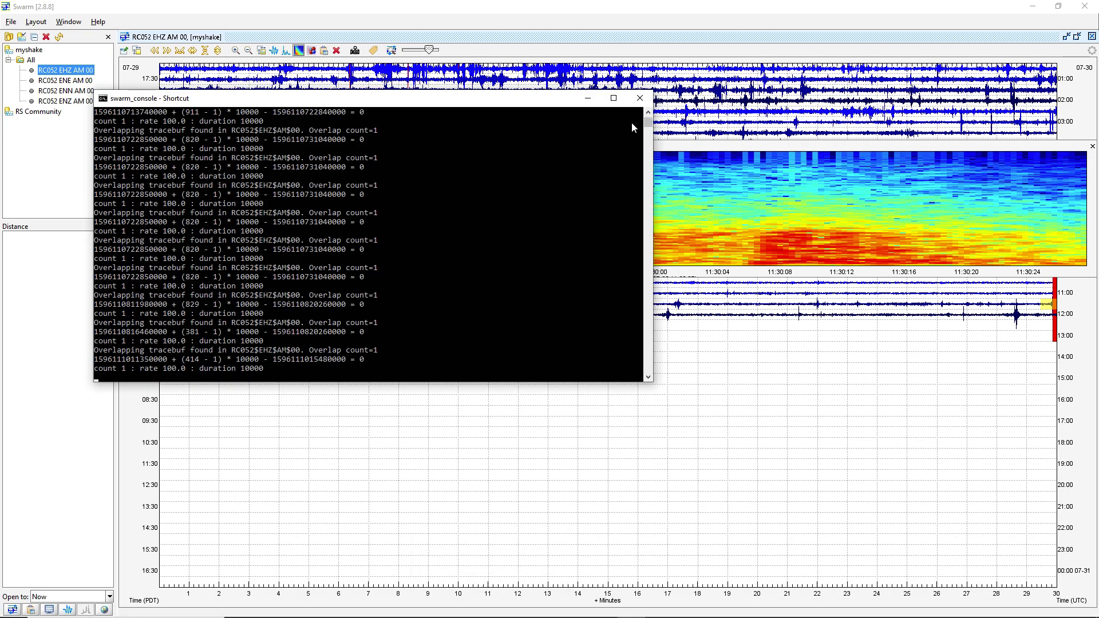
{"action": "left_click", "coordinate": [588, 98]}
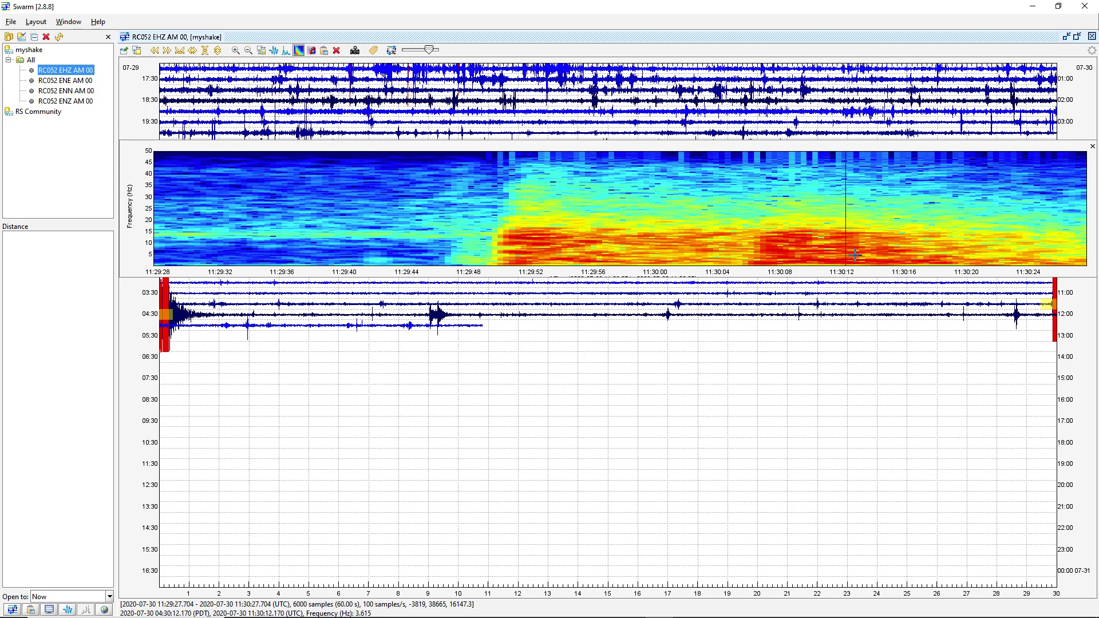
{"action": "left_click", "coordinate": [174, 313]}
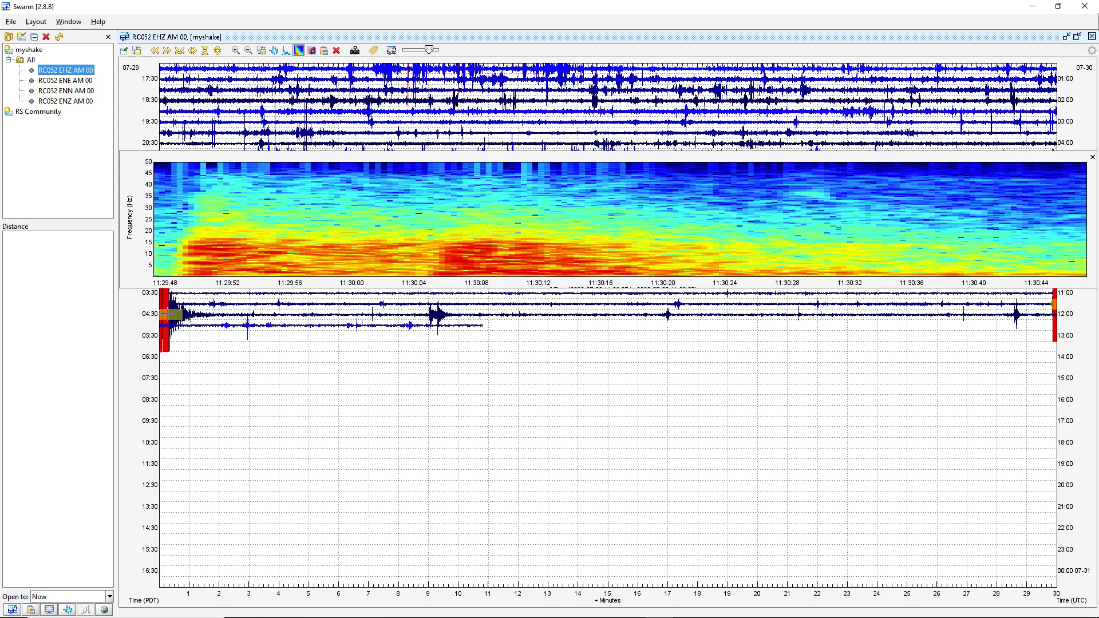
{"action": "mouse_move", "coordinate": [174, 314]}
{"action": "left_mouse_down"}
{"action": "mouse_move", "coordinate": [237, 310]}
{"action": "mouse_move", "coordinate": [177, 314]}
{"action": "left_mouse_up"}
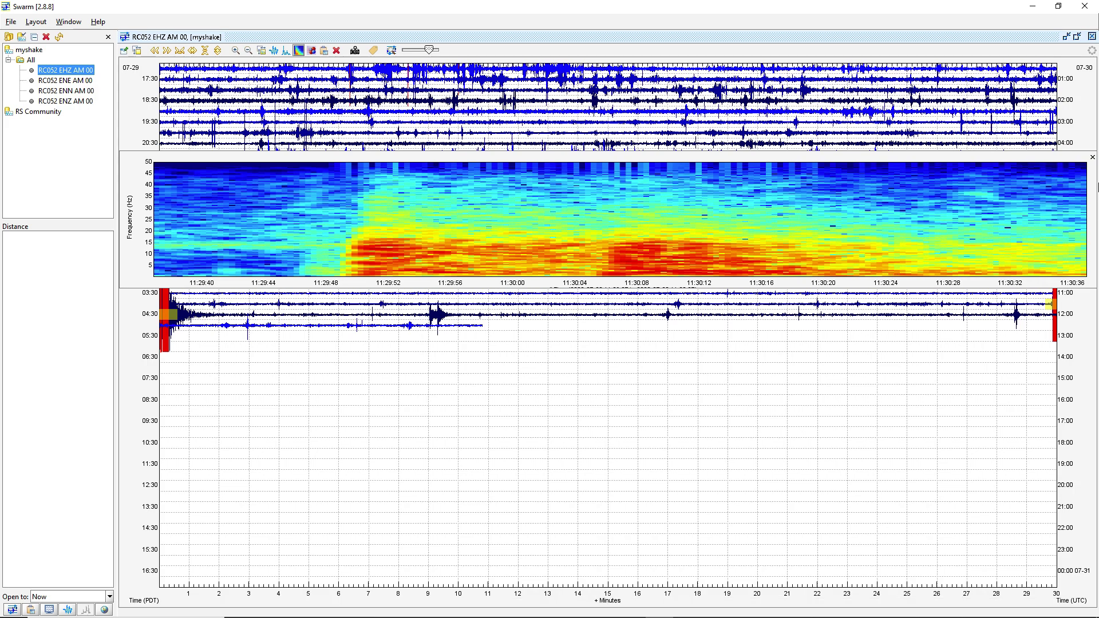
Inspect the 11:39 event's waveform, spectrum and spectrogram, then the quiet 11:10:00–11:10:56 stretch.
{"action": "left_click", "coordinate": [1093, 157]}
{"action": "left_click", "coordinate": [433, 315]}
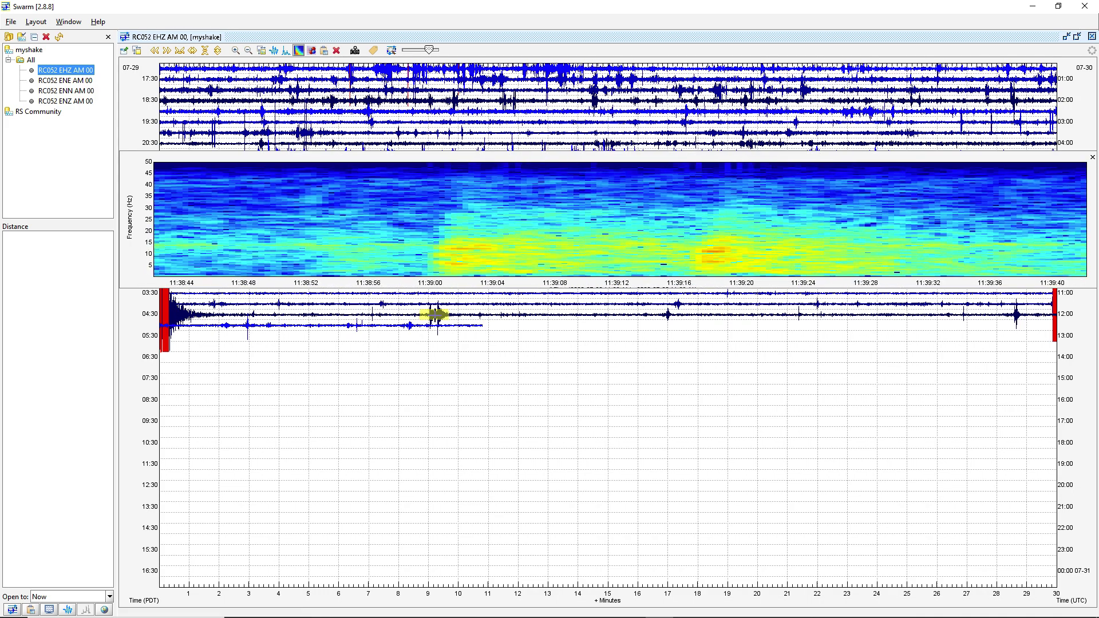
{"action": "key", "text": "p"}
{"action": "key", "text": "w"}
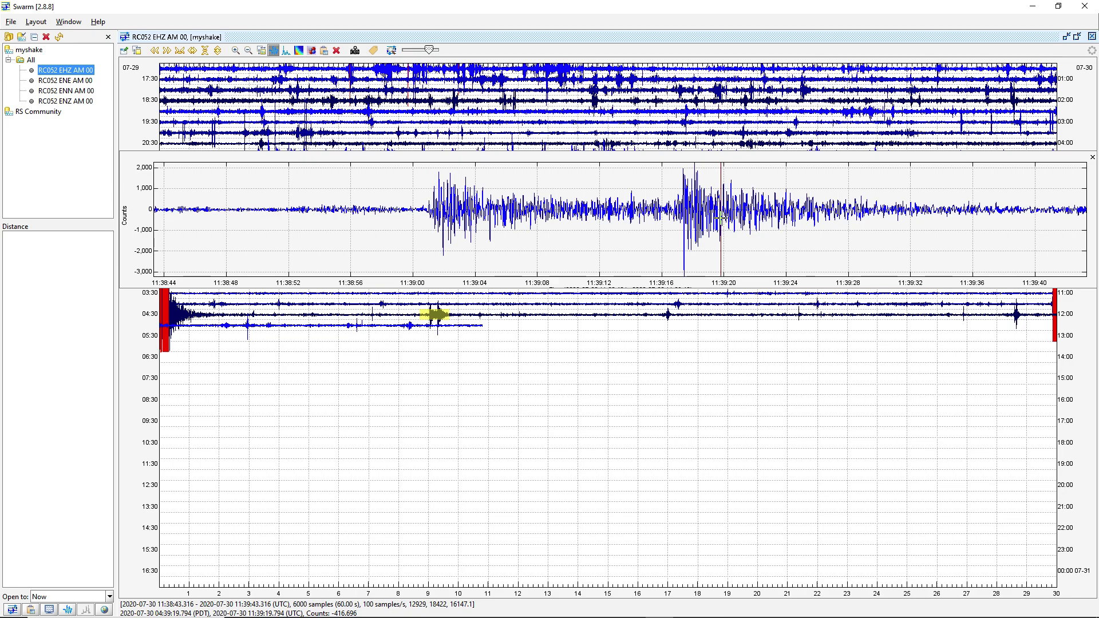
{"action": "key", "text": "s"}
{"action": "key", "text": "g"}
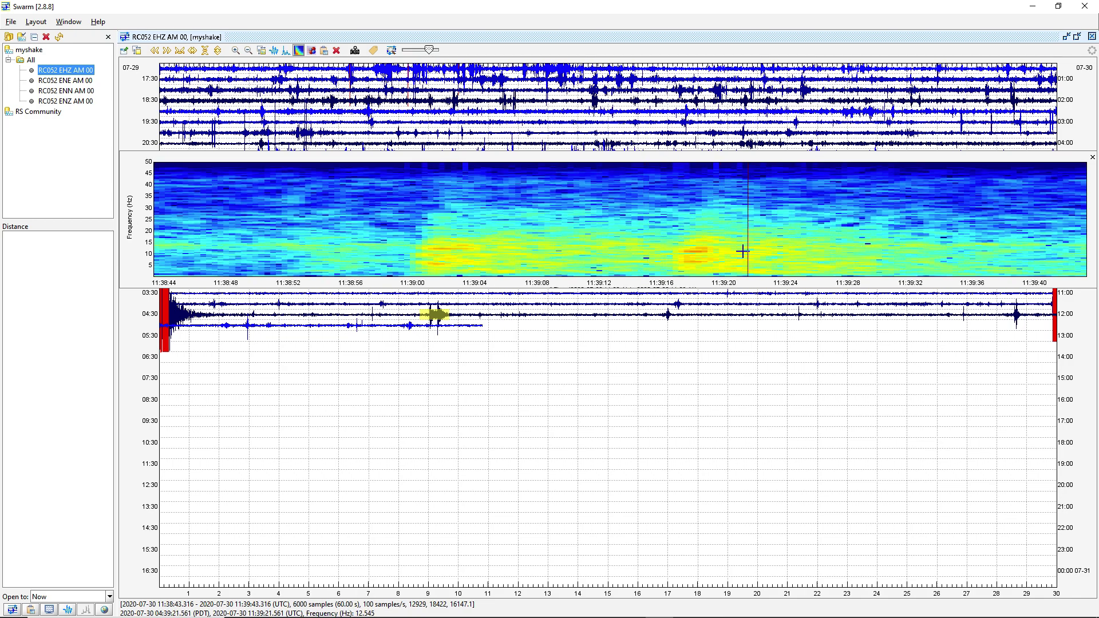
{"action": "left_click", "coordinate": [473, 304]}
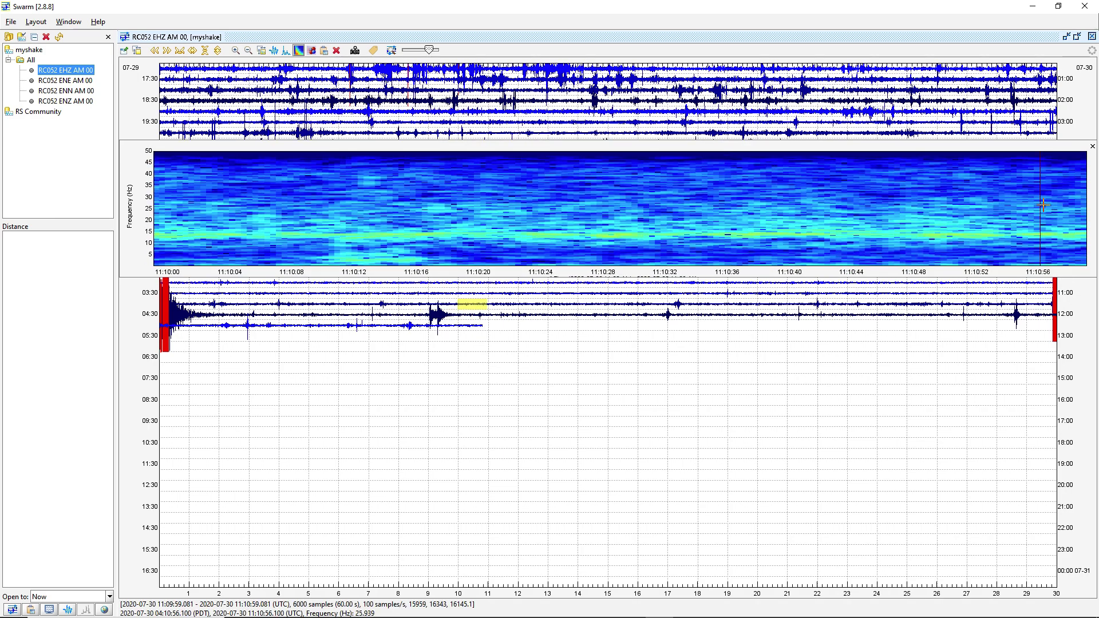
Dismiss the zoomed wave panel to return to the full RC052 EHZ helicorder for July 29–31.
{"action": "key", "text": "Escape"}
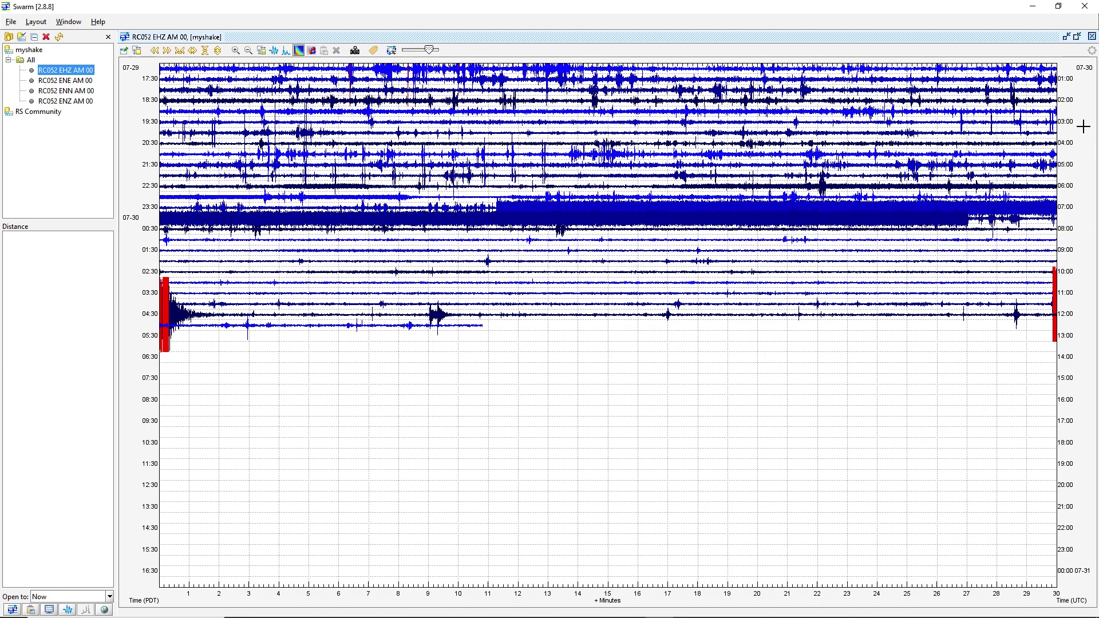